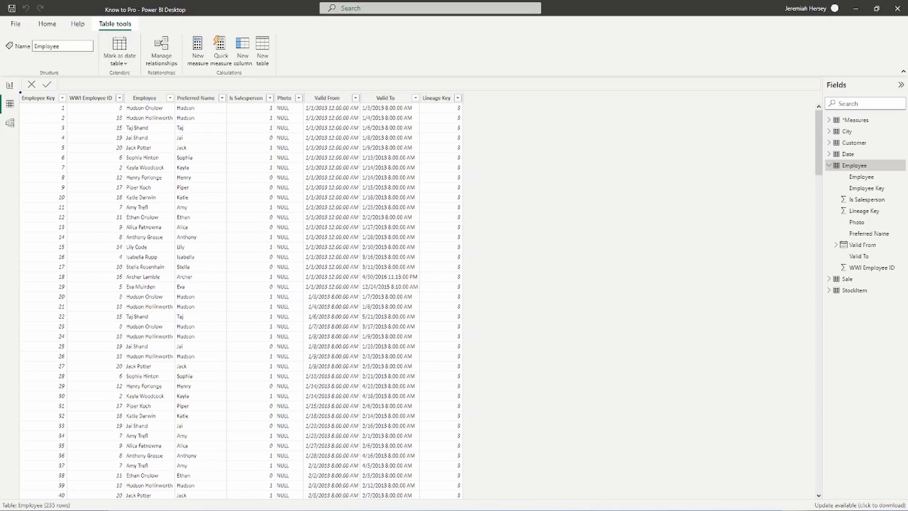
mouse_move(18, 92)
mouse_down()
mouse_move(175, 418)
mouse_move(344, 505)
mouse_move(465, 505)
mouse_up()
key(t)
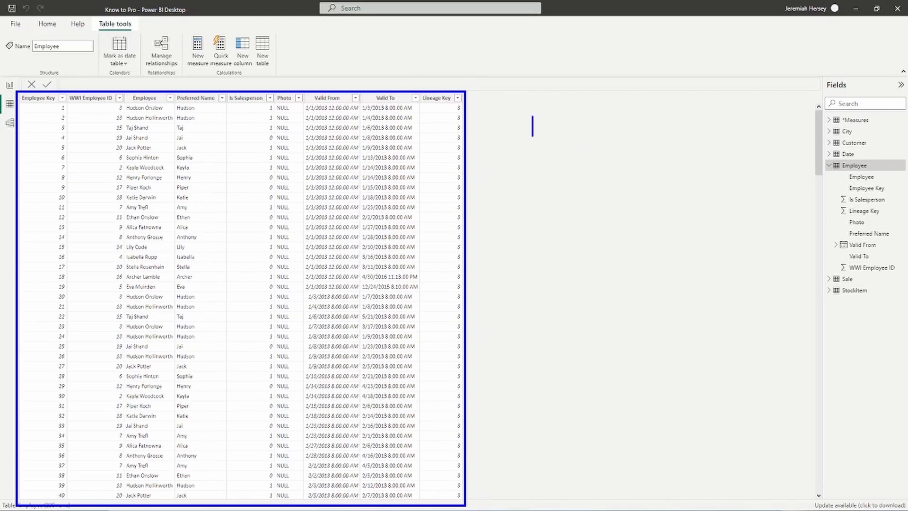
text(averagex)
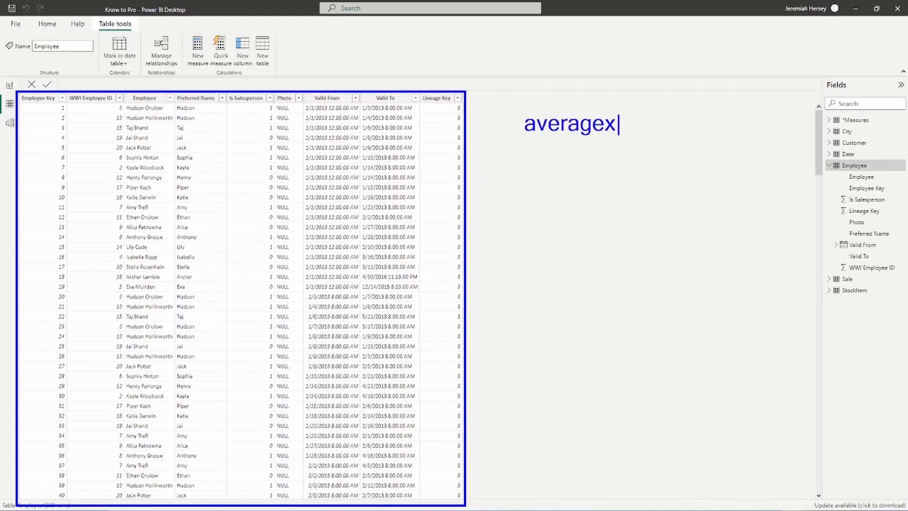
key(Return)
text(sumx)
key(Return)
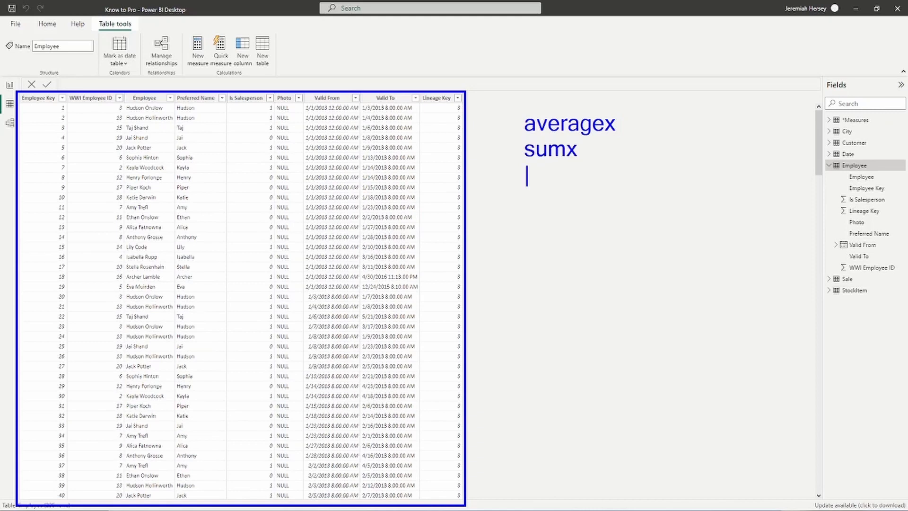
text(minx)
key(Return)
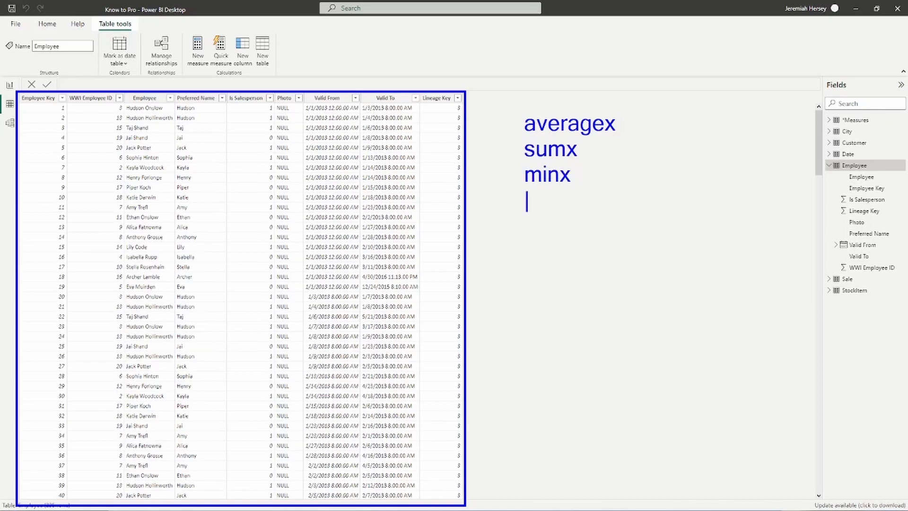
text(maxx)
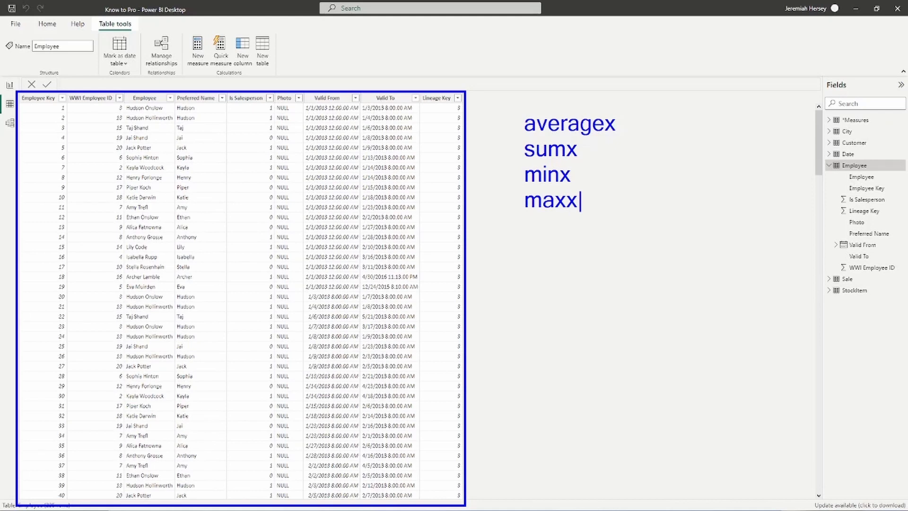
key(Return)
key(Return)
text(-Tabole)
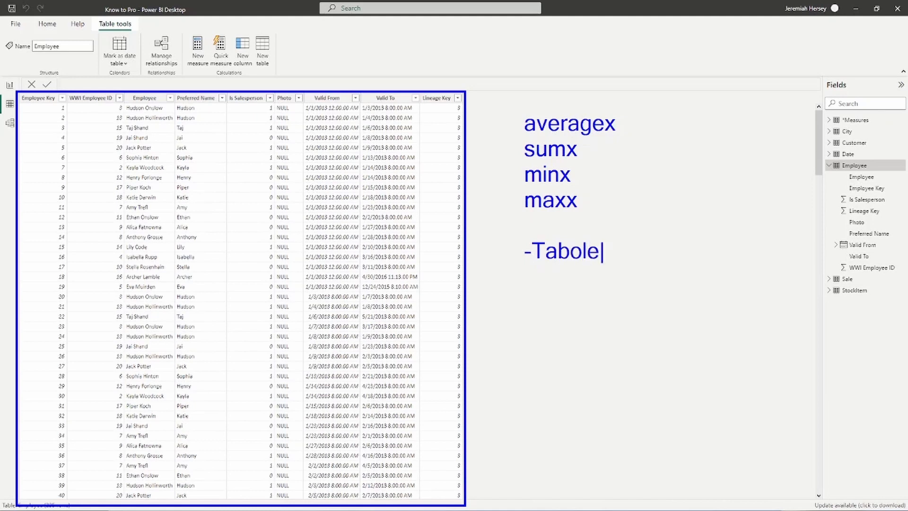
key(BackSpace)
key(BackSpace)
key(BackSpace)
text(le)
mouse_move(510, 295)
mouse_down()
mouse_move(565, 346)
mouse_move(668, 400)
mouse_move(686, 425)
mouse_up()
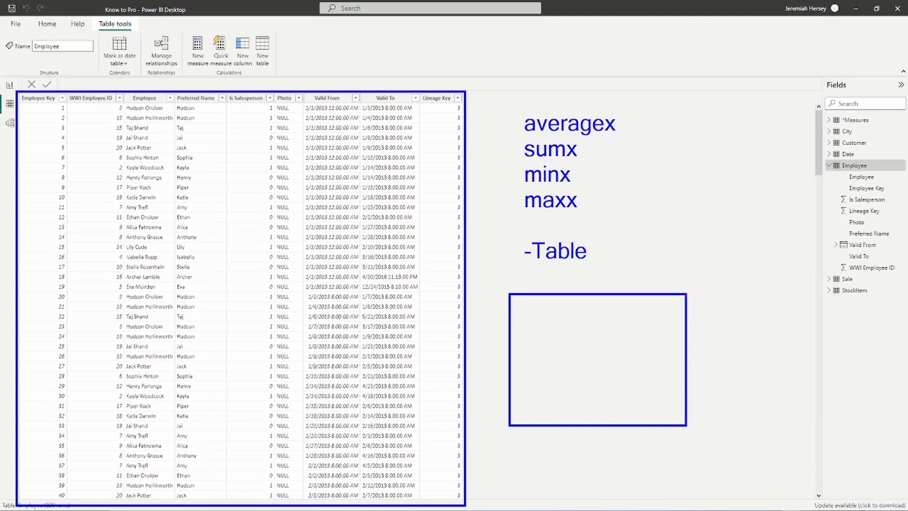
drag(686, 294, 719, 426)
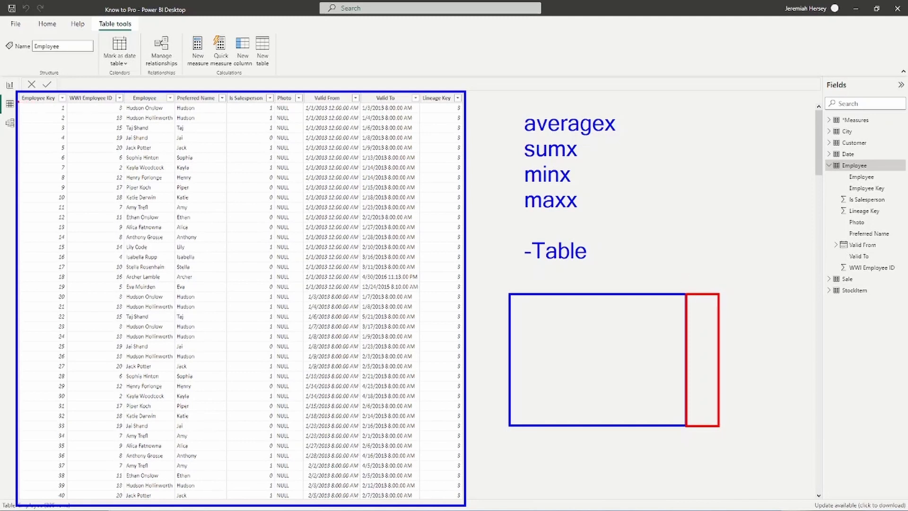
mouse_move(17, 102)
mouse_down()
mouse_move(273, 132)
mouse_move(463, 115)
mouse_up()
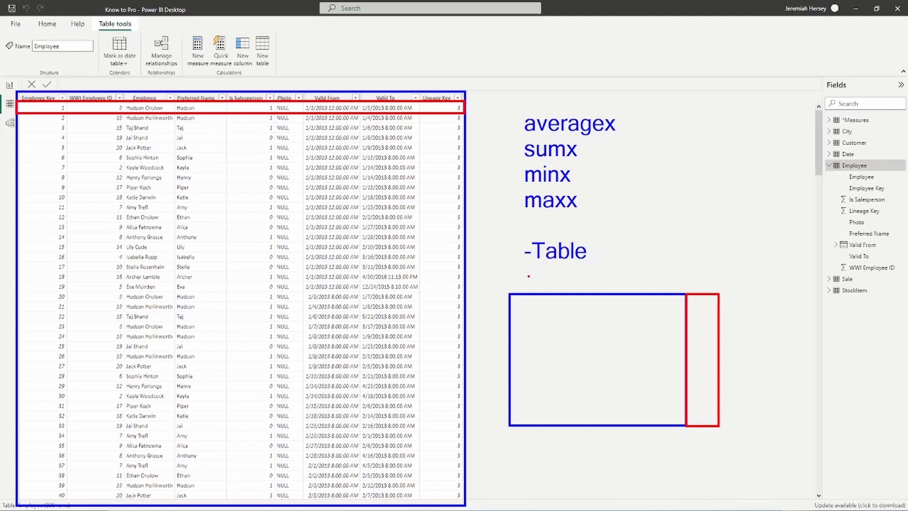
key(t)
text(-Row C)
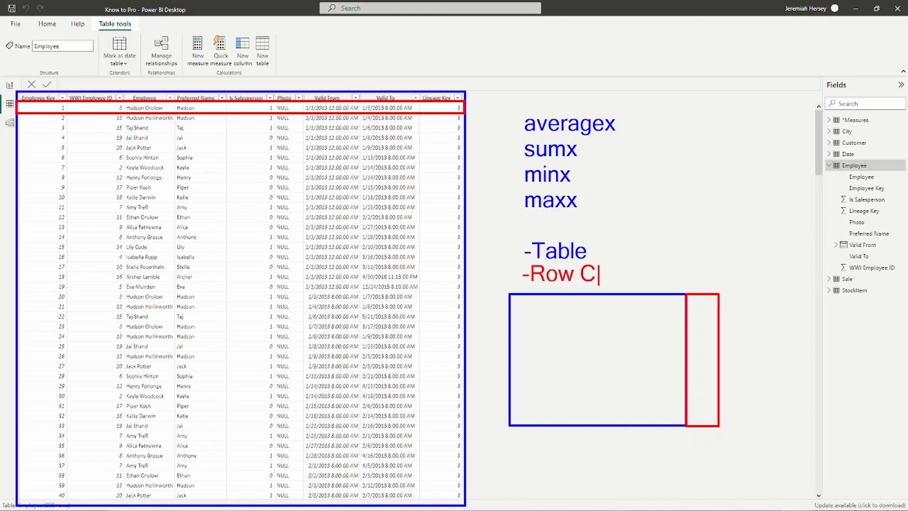
text(ontext)
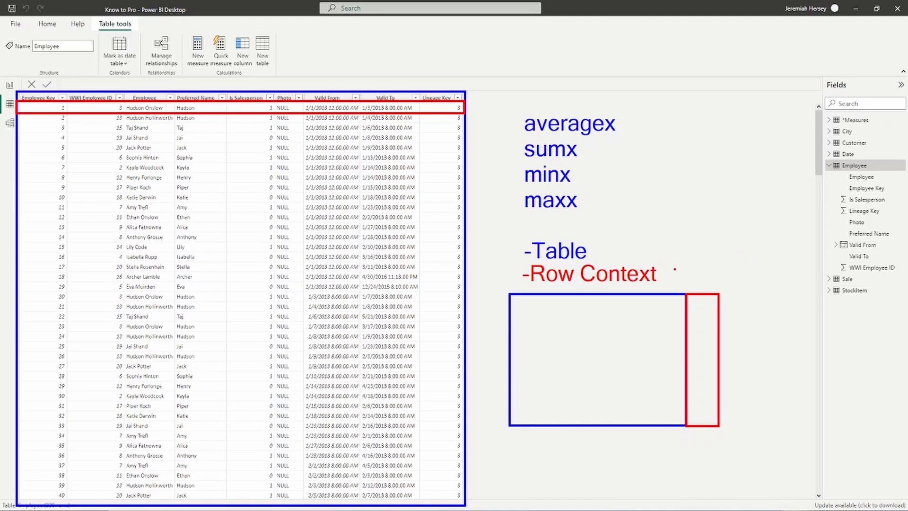
key(t)
text(-> expression)
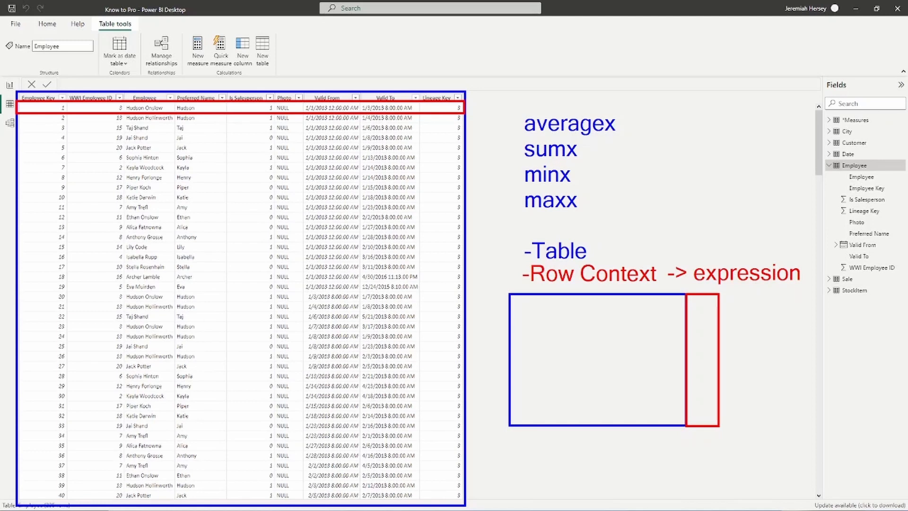
key(Escape)
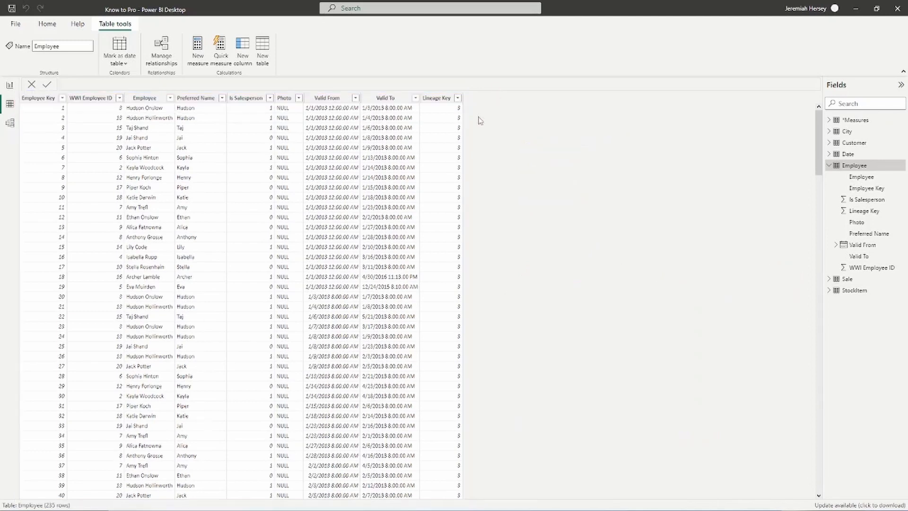
Add a calculated column to the Employee table and name it Employee Profit in its formula
click(248, 65)
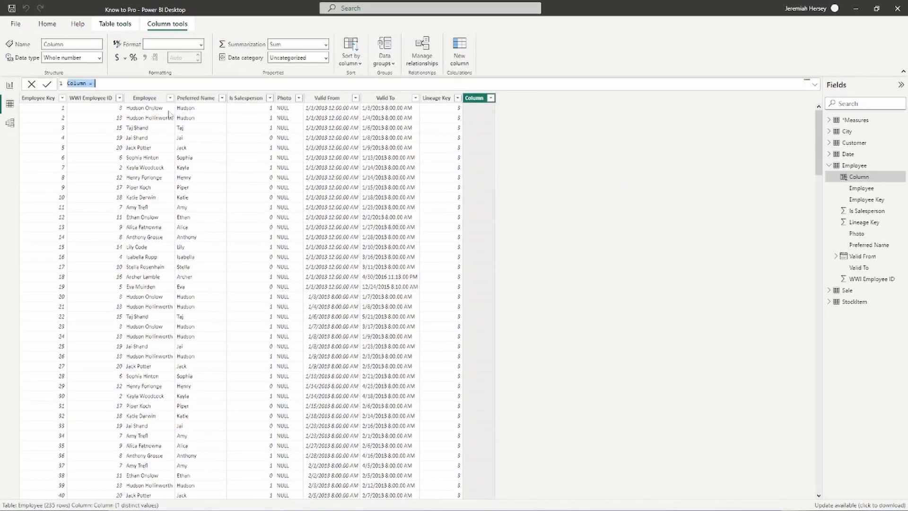
click(110, 83)
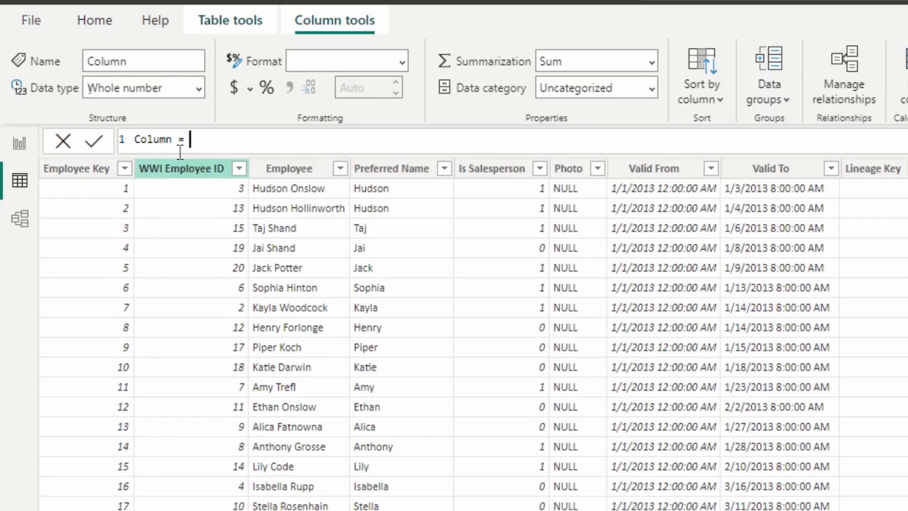
key(BackSpace)
key(BackSpace)
key(BackSpace)
key(BackSpace)
key(BackSpace)
key(BackSpace)
key(BackSpace)
key(BackSpace)
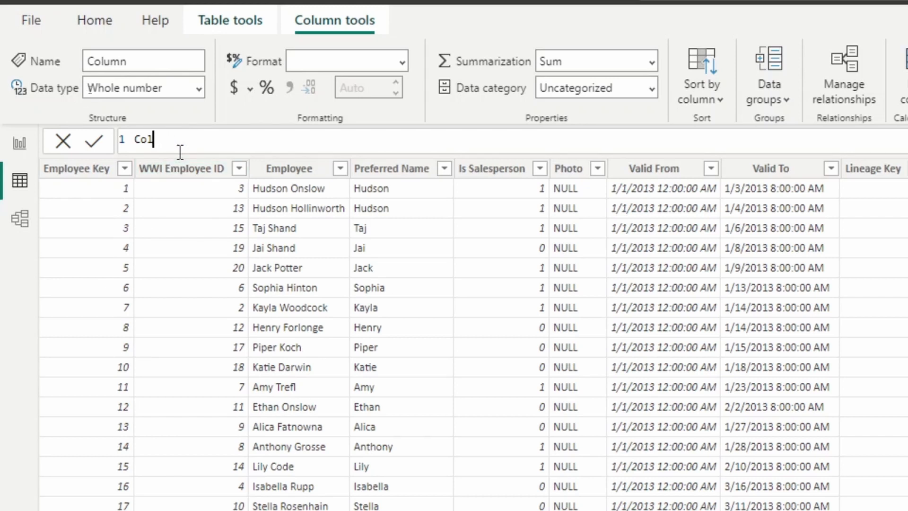
key(BackSpace)
text(Employee Po)
key(BackSpace)
text(rofit =)
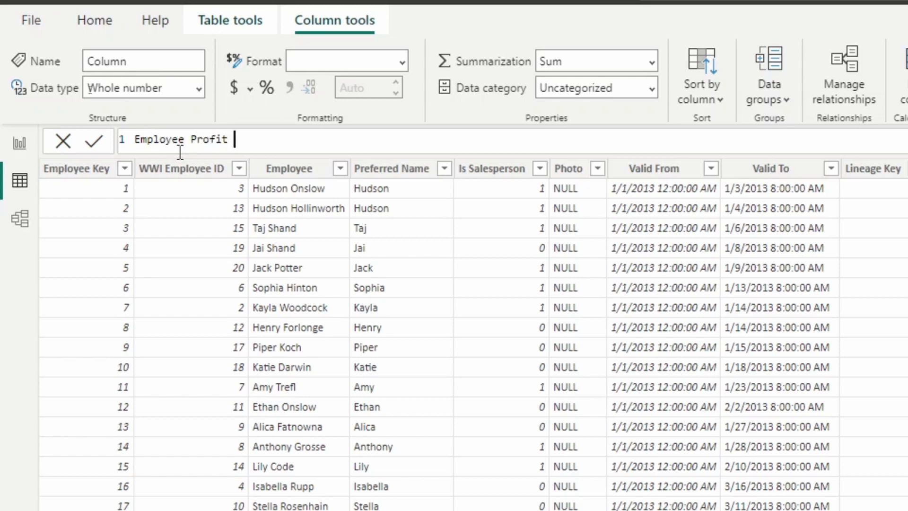
key(shift+Return)
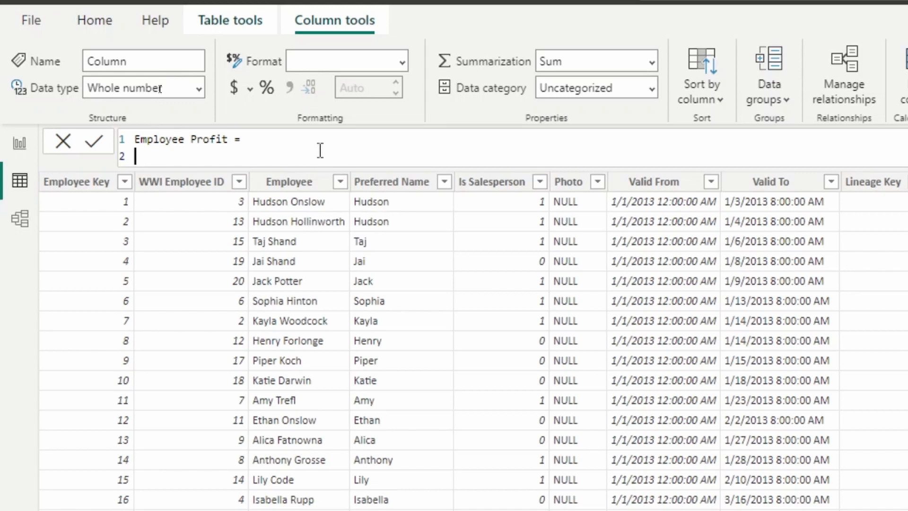
Define the Employee Profit column as SUM('Sale'[Profit]) and commit the formula
text(sum)
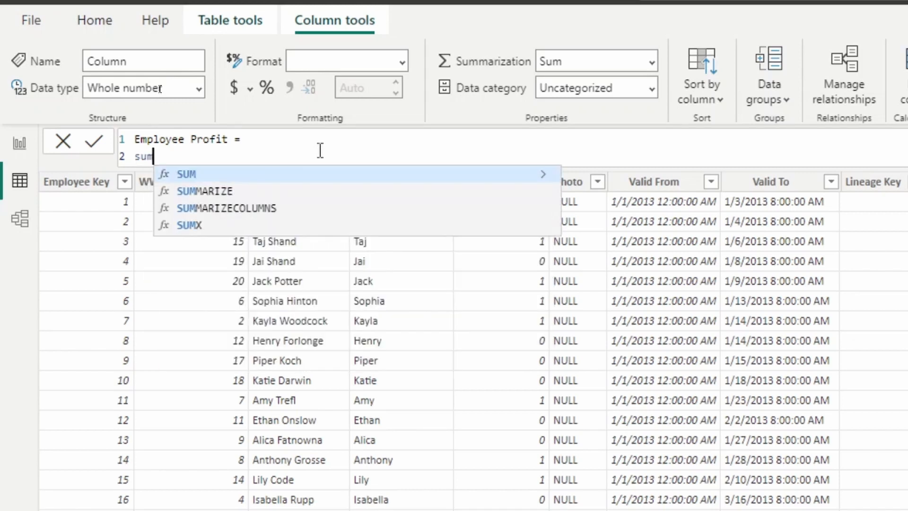
key(Tab)
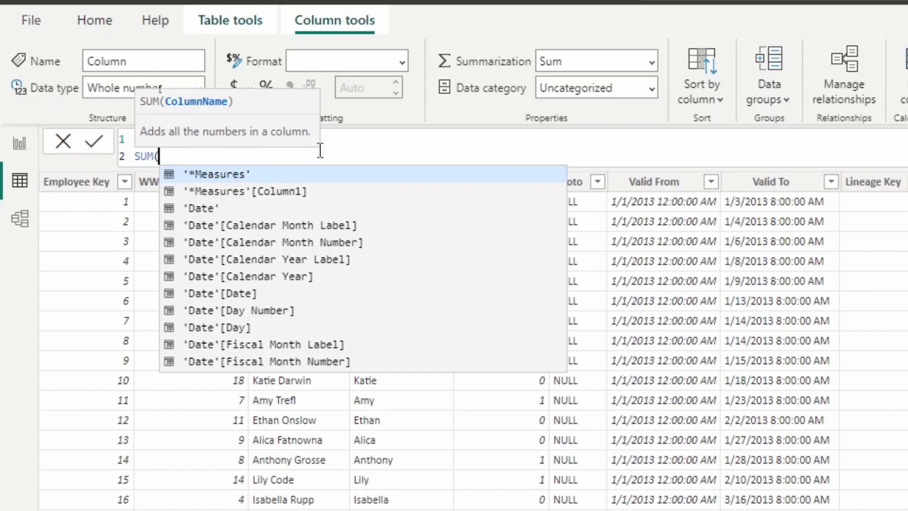
text('s)
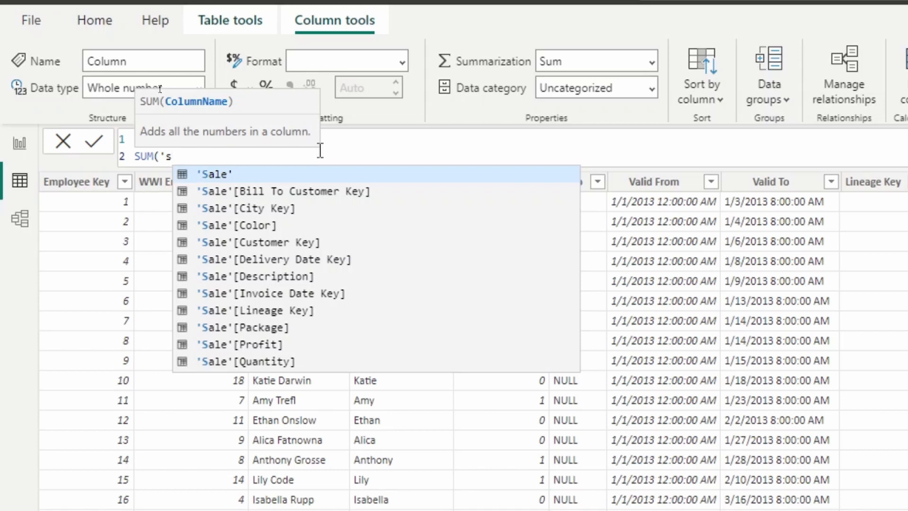
key(Tab)
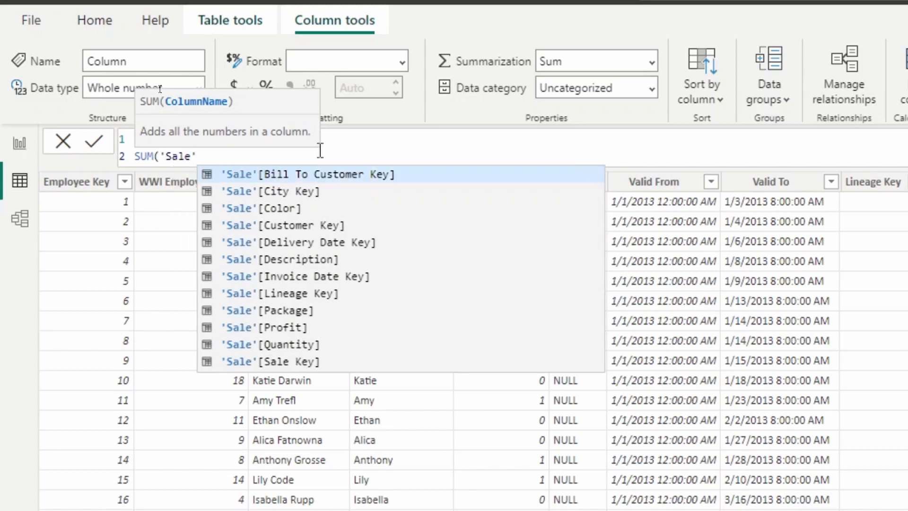
text([)
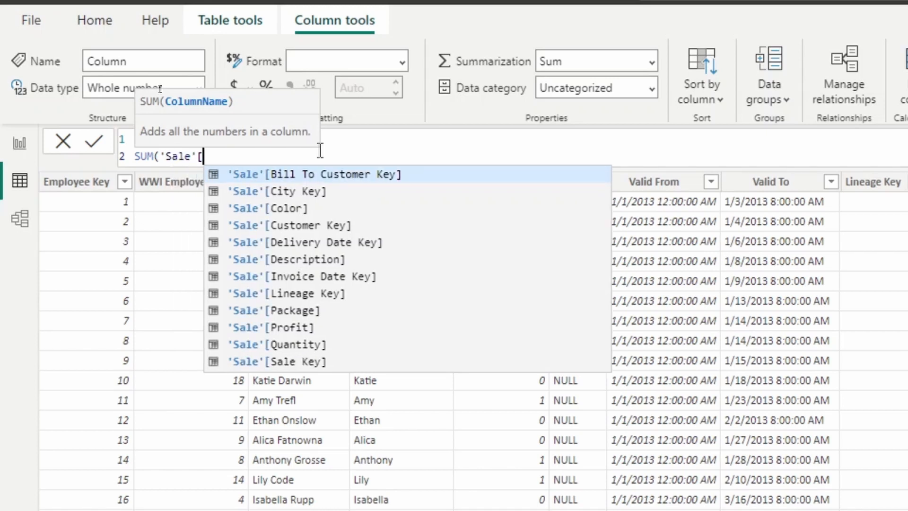
text(pro)
key(Tab)
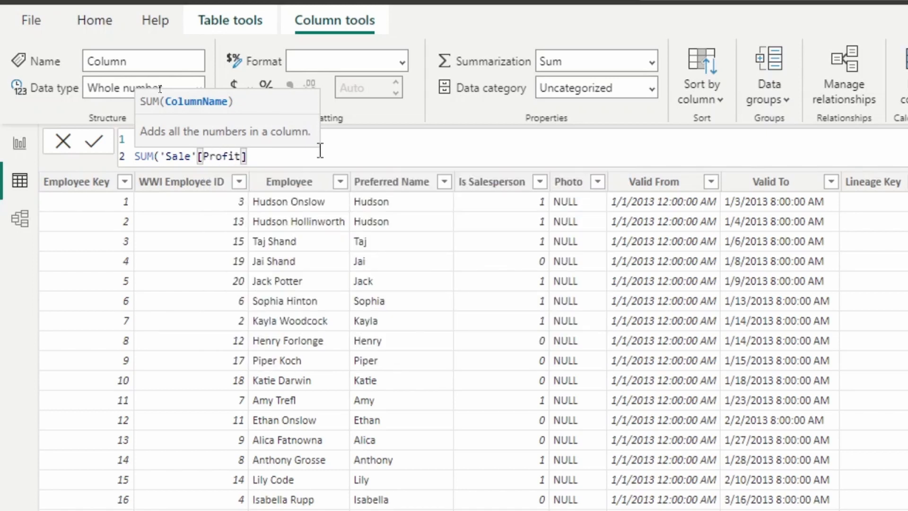
text())
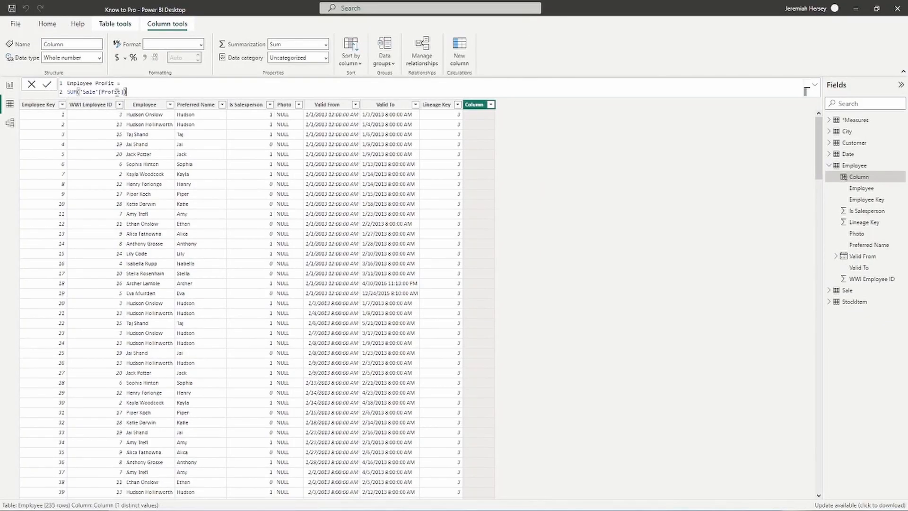
click(47, 85)
click(48, 85)
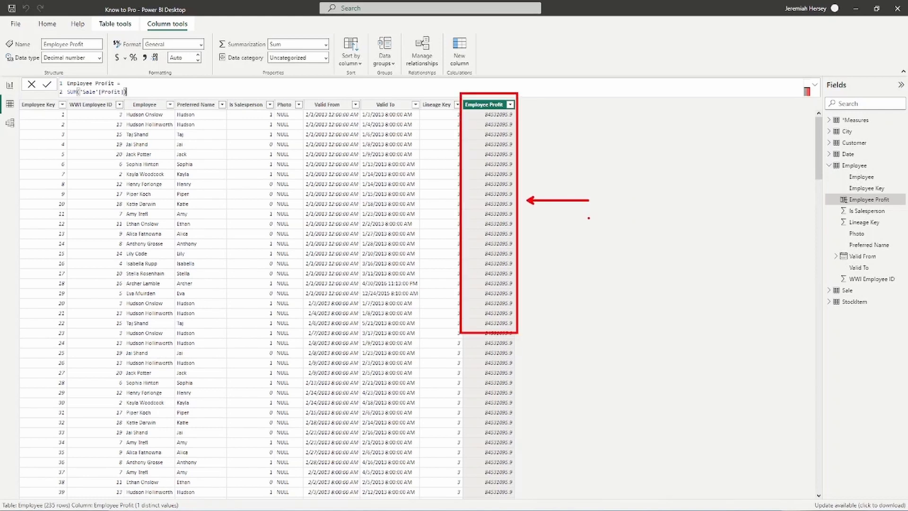
text(trelatio)
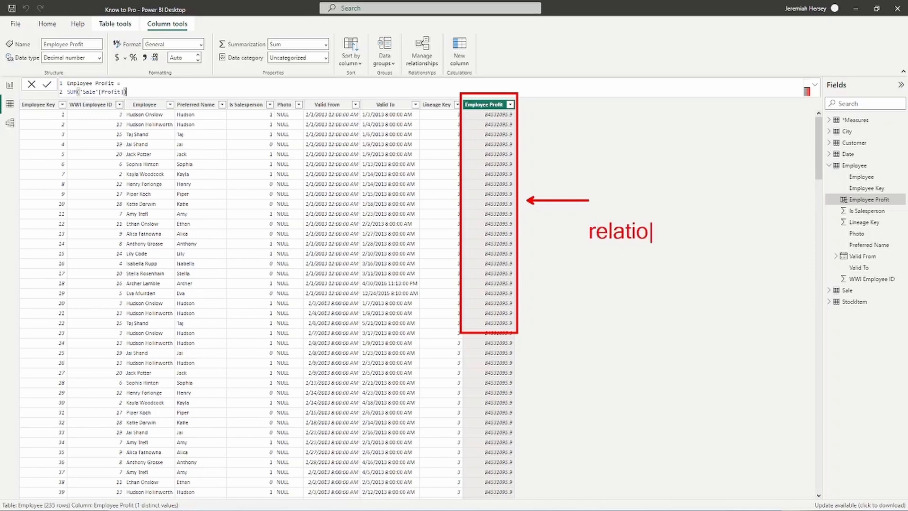
text(nship P)
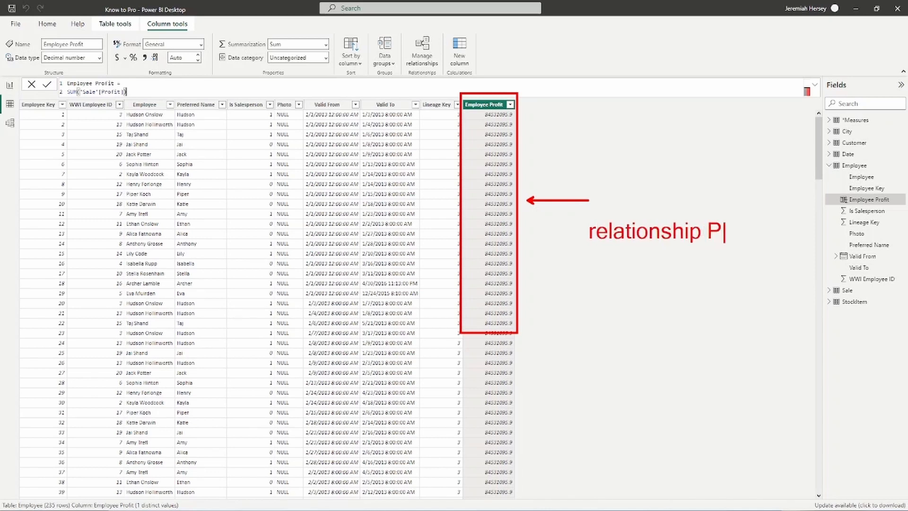
text(roblem)
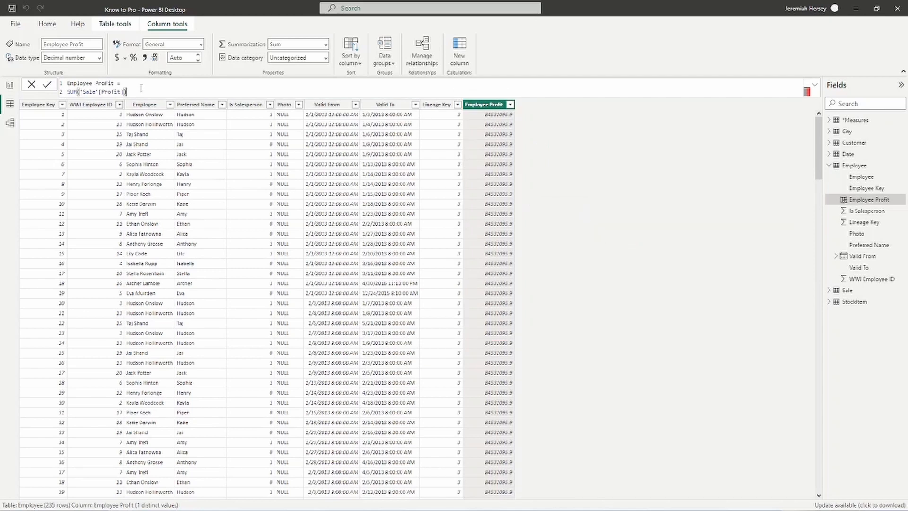
Replace the SUM expression in the Employee Profit formula with SUMX, giving 'Sale' as its table argument
drag(127, 92, 81, 92)
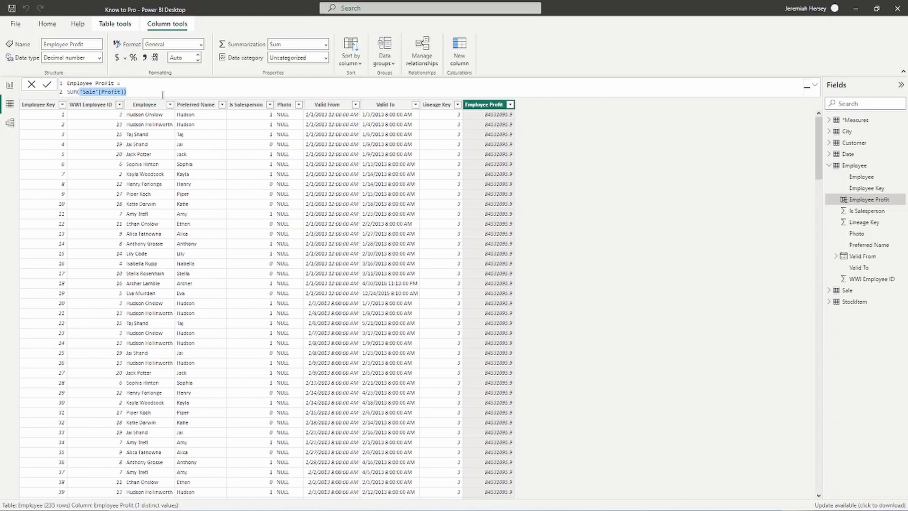
key(BackSpace)
key(BackSpace)
text(X()
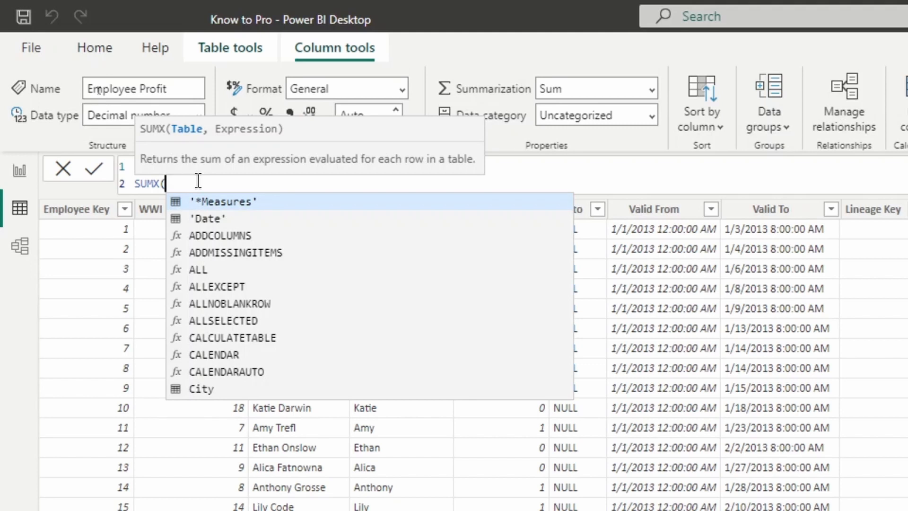
key(shift+Return)
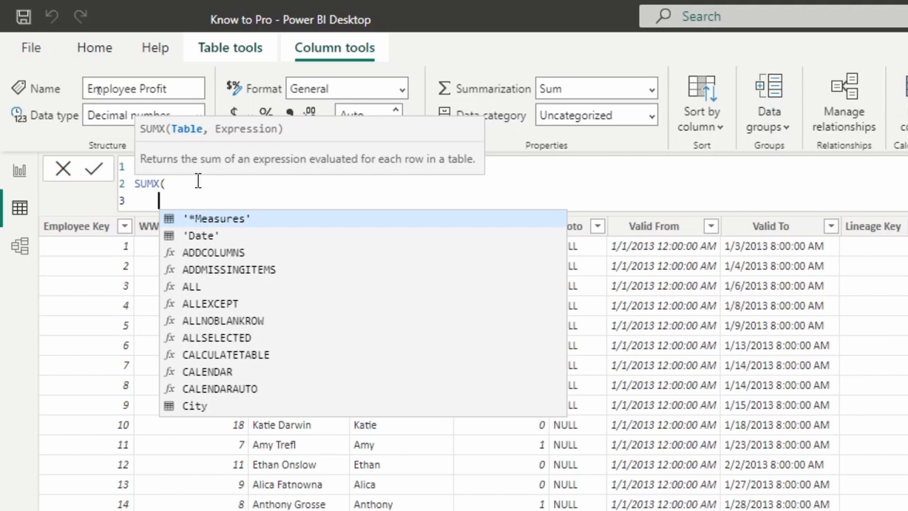
text('s)
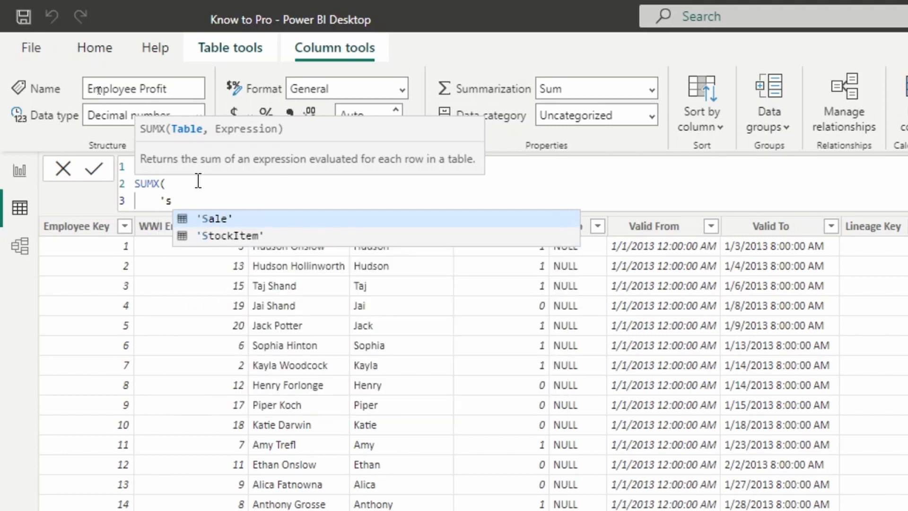
key(Tab)
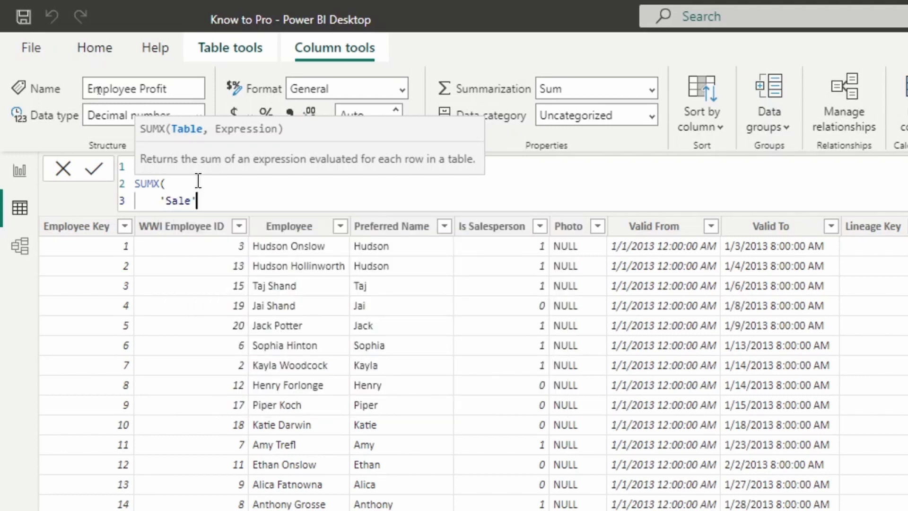
text(,)
key(Return)
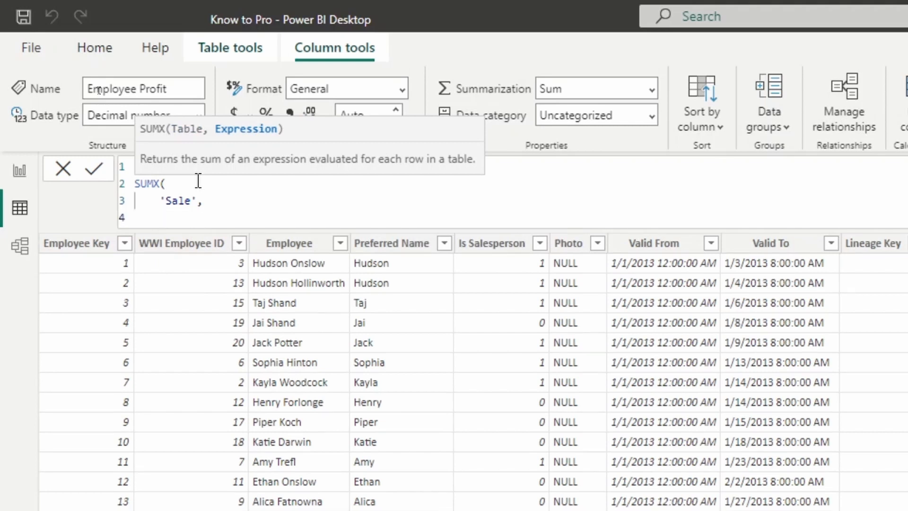
Complete the SUMX function with 'Sale'[Profit] as its expression and commit the Employee Profit formula
text(')
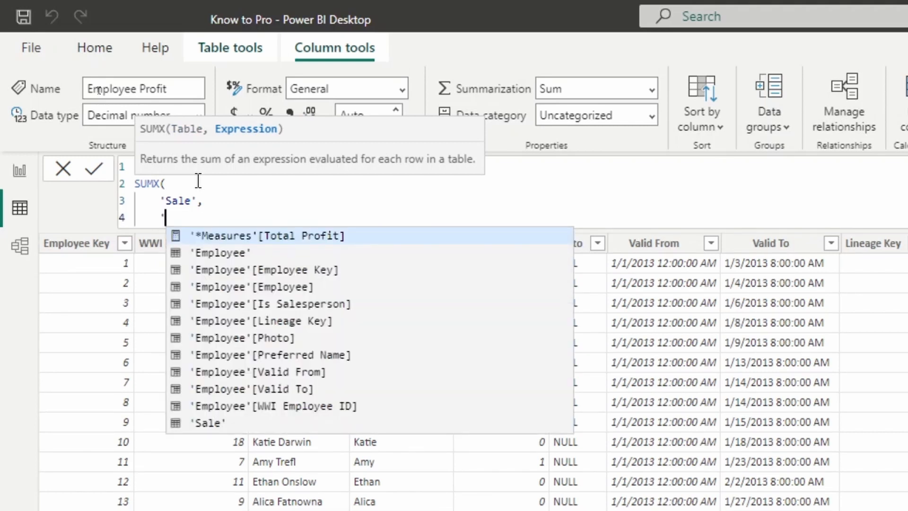
text(s)
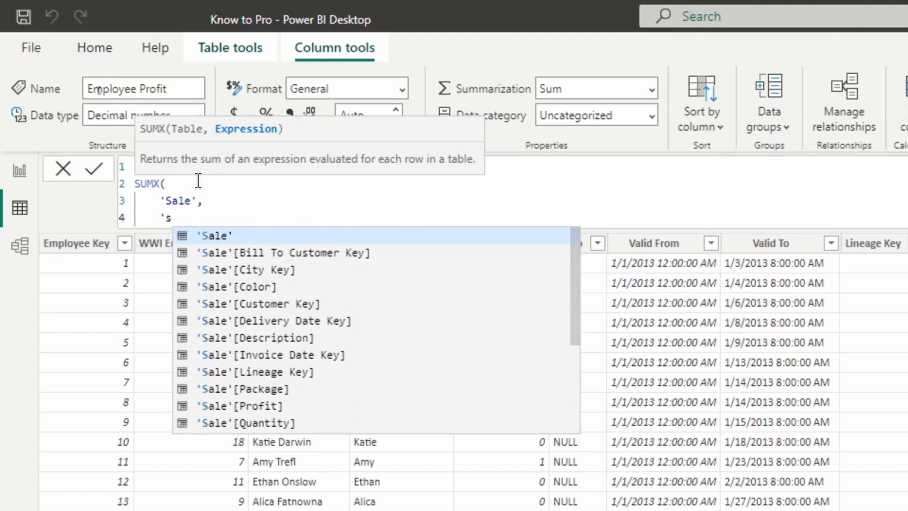
key(Tab)
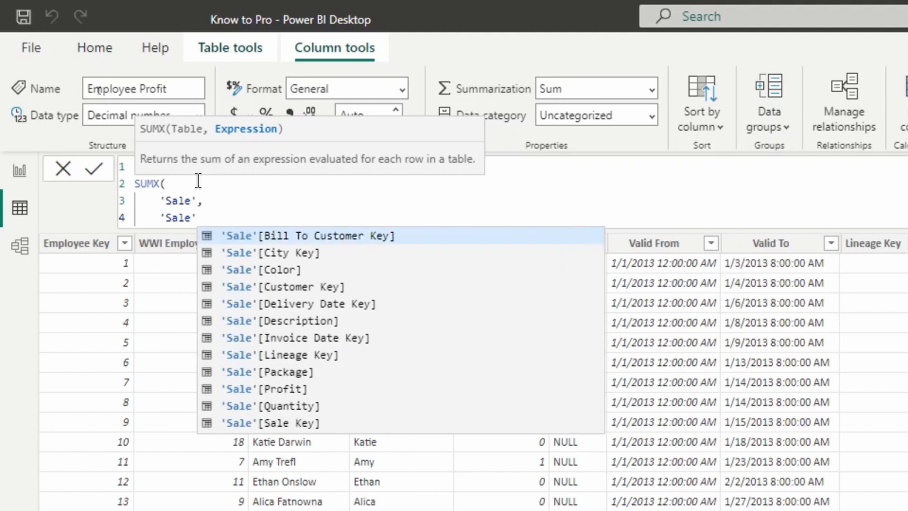
text([pro)
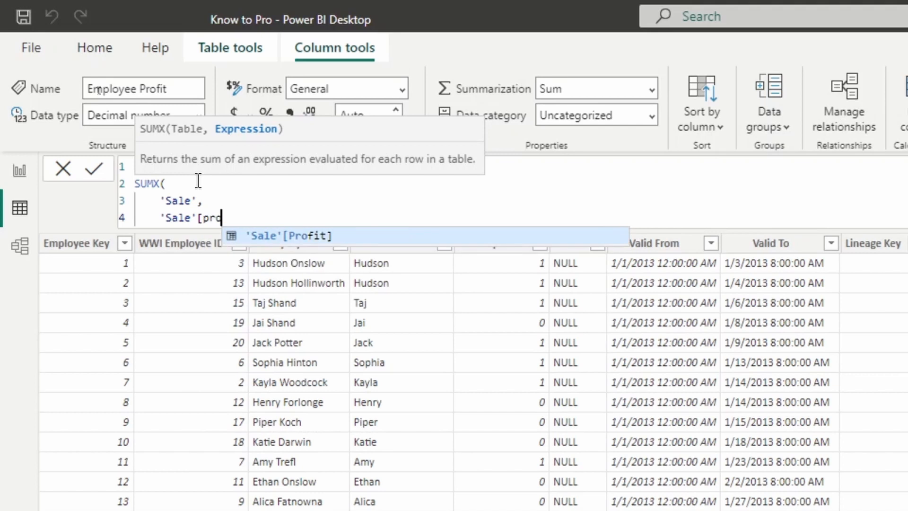
key(Tab)
text())
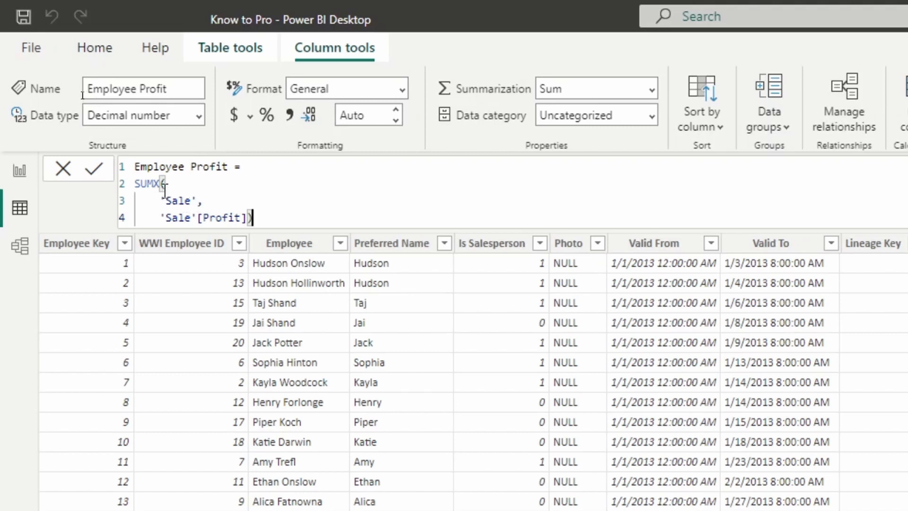
click(97, 176)
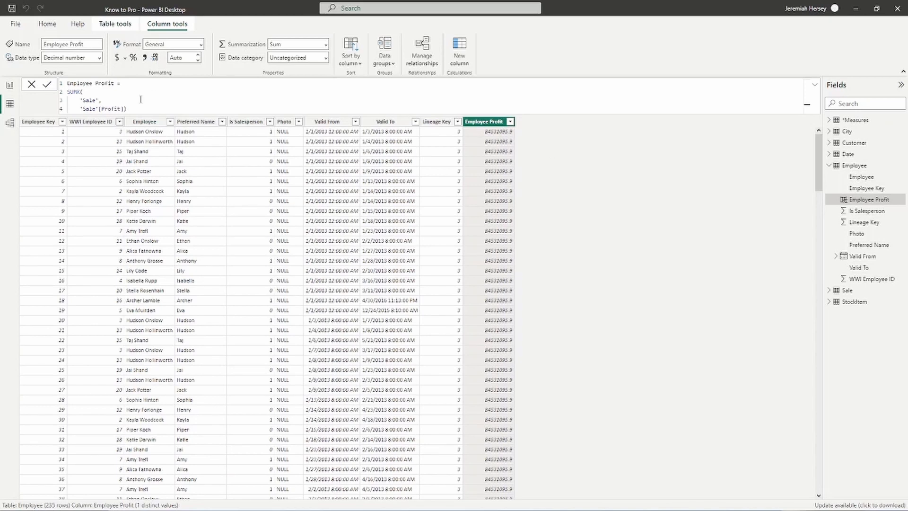
drag(106, 100, 151, 91)
mouse_move(465, 114)
mouse_down()
mouse_move(496, 215)
mouse_move(514, 337)
mouse_up()
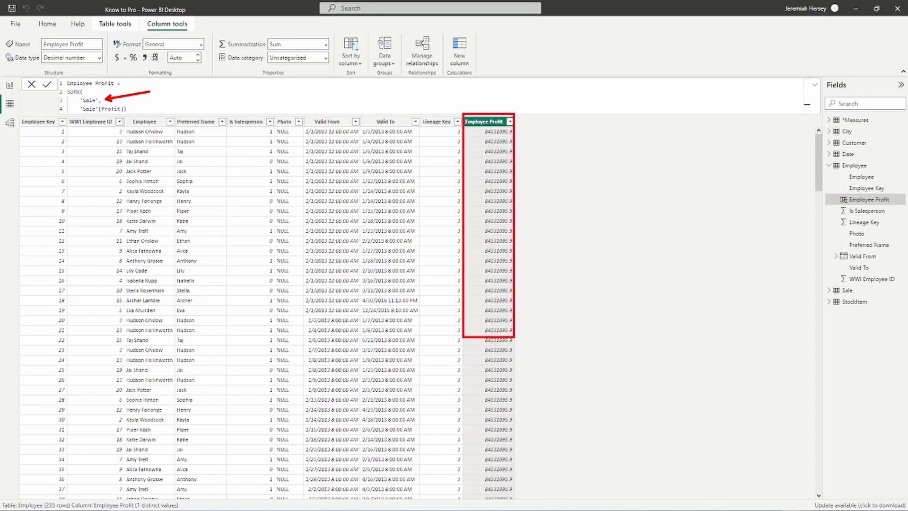
key(Escape)
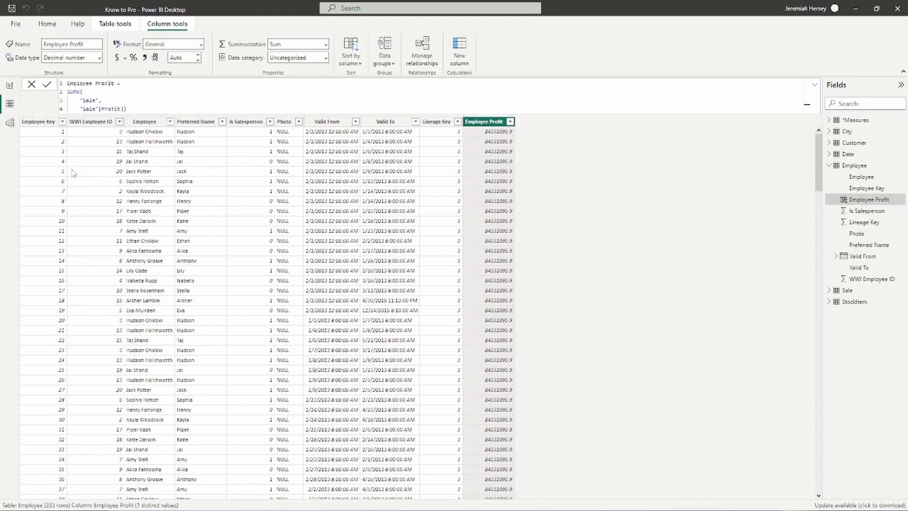
key(ctrl+2)
drag(19, 127, 170, 137)
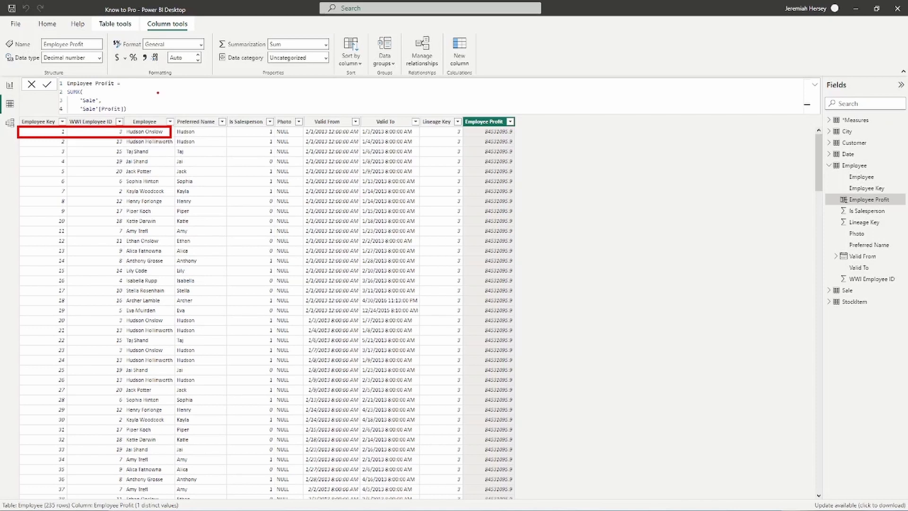
Wrap the SUMX expression of Employee Profit in CALCULATE and commit the formula
click(130, 84)
key(Return)
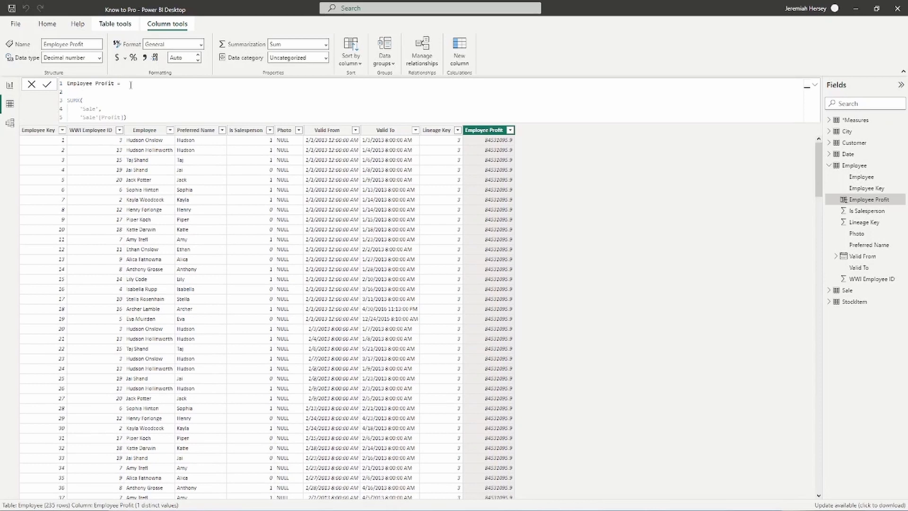
text(C)
key(Tab)
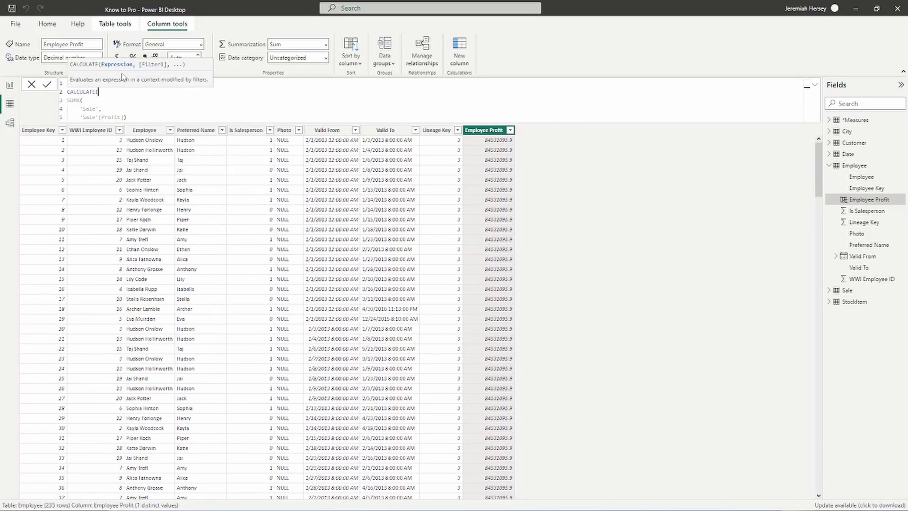
click(135, 117)
text())
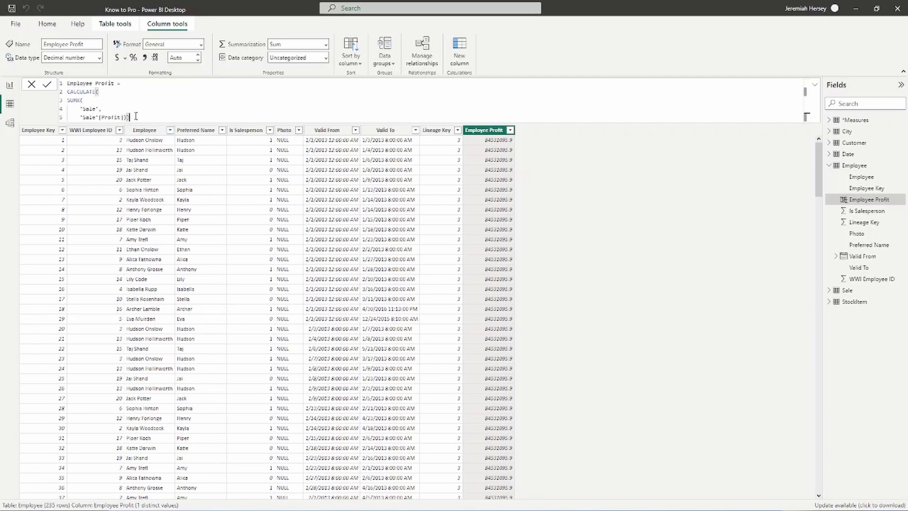
click(47, 86)
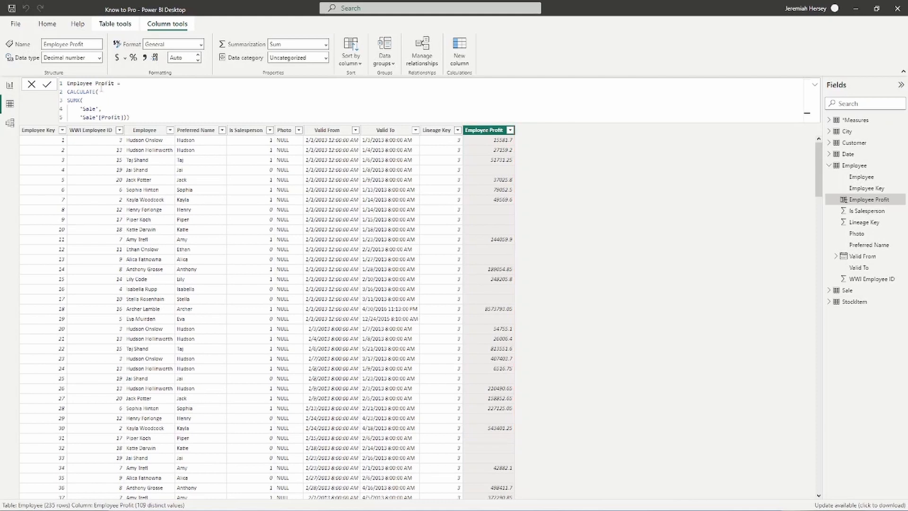
Remove the opening CALCULATE from the Employee Profit formula and wrap the 'Sale' table argument of SUMX in RELATEDTABLE
drag(101, 92, 67, 92)
key(BackSpace)
text(re)
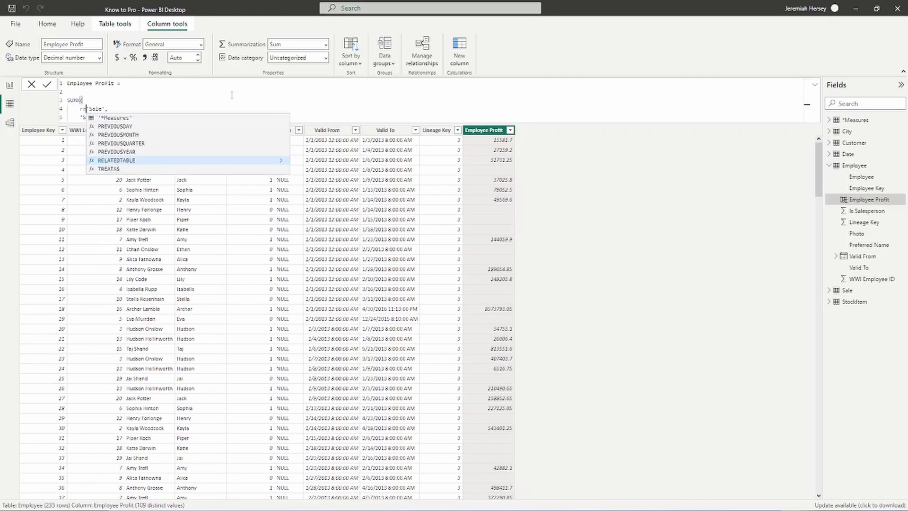
key(Tab)
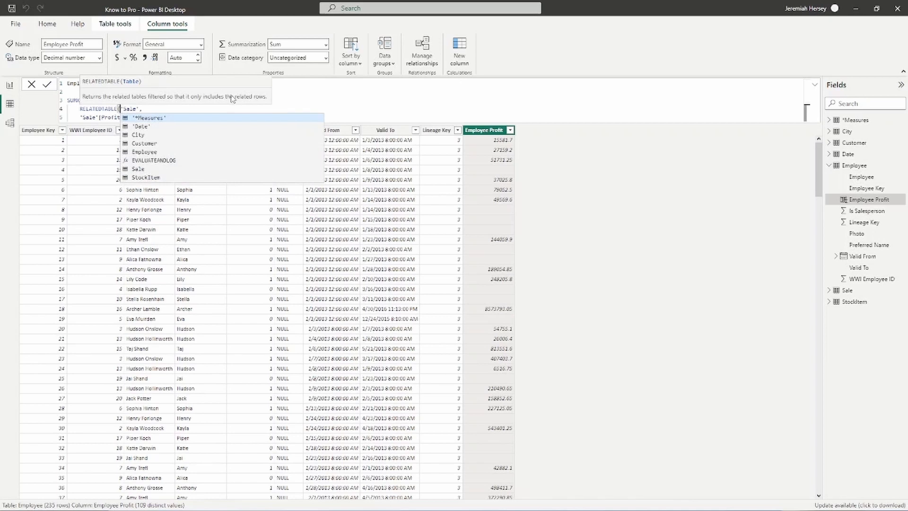
key(Escape)
key(Right)
key(Right)
key(Right)
key(Right)
key(Right)
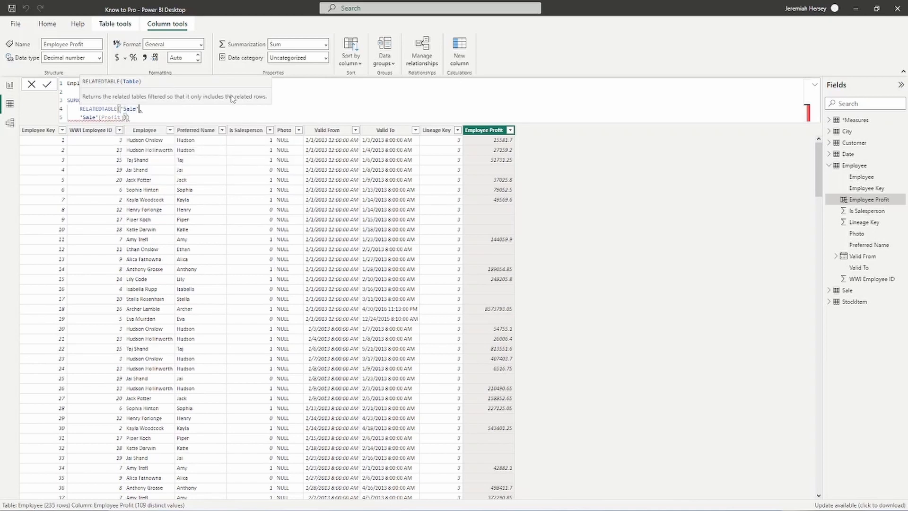
text())
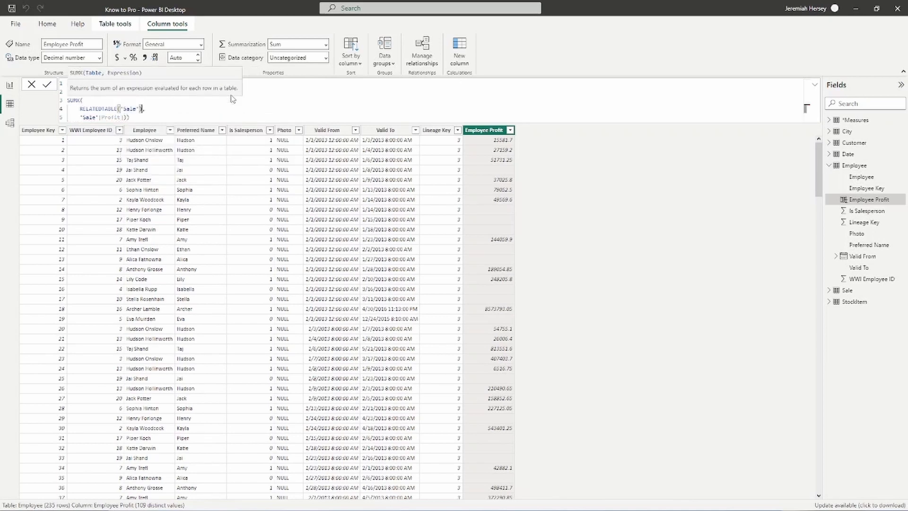
Delete the extra closing parenthesis at the end of the Employee Profit formula and commit it
click(149, 109)
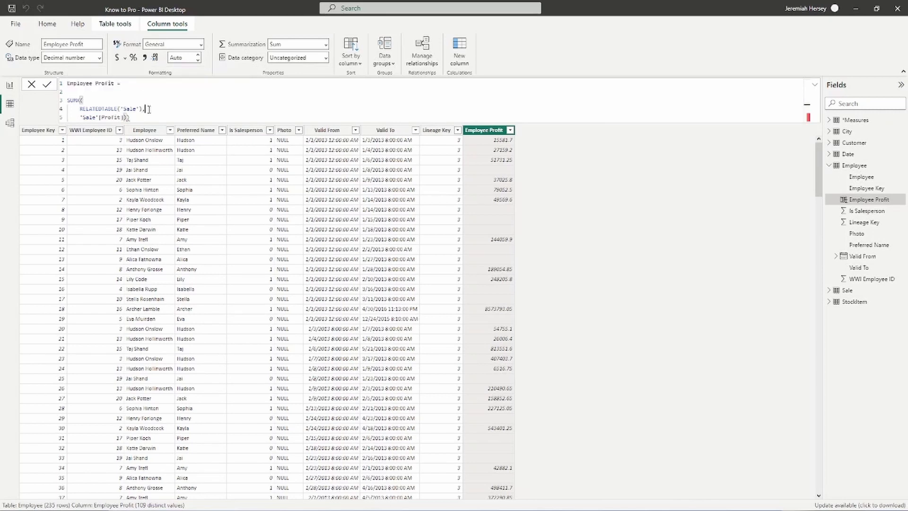
click(142, 119)
key(BackSpace)
drag(77, 109, 146, 109)
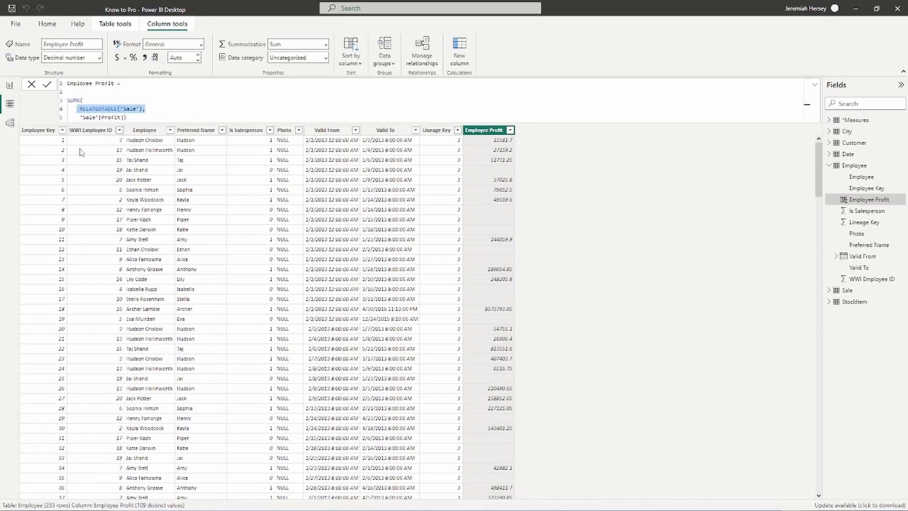
click(133, 95)
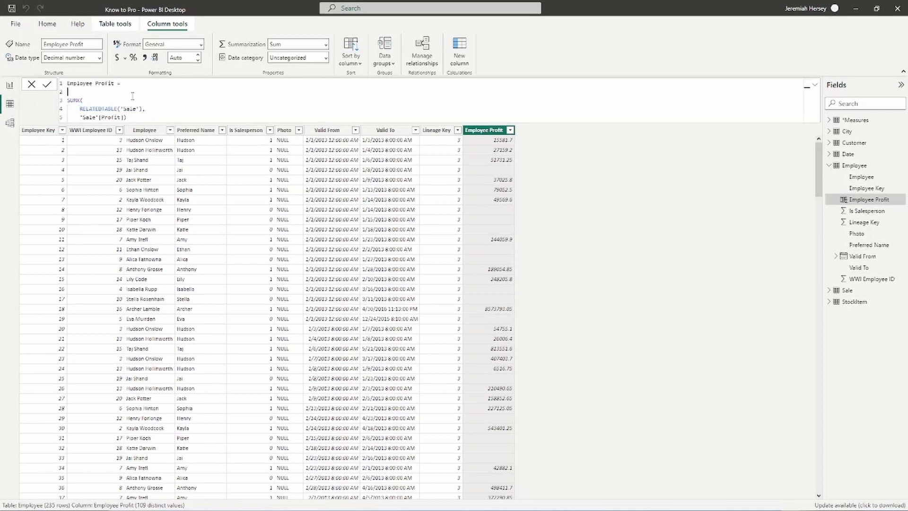
click(49, 86)
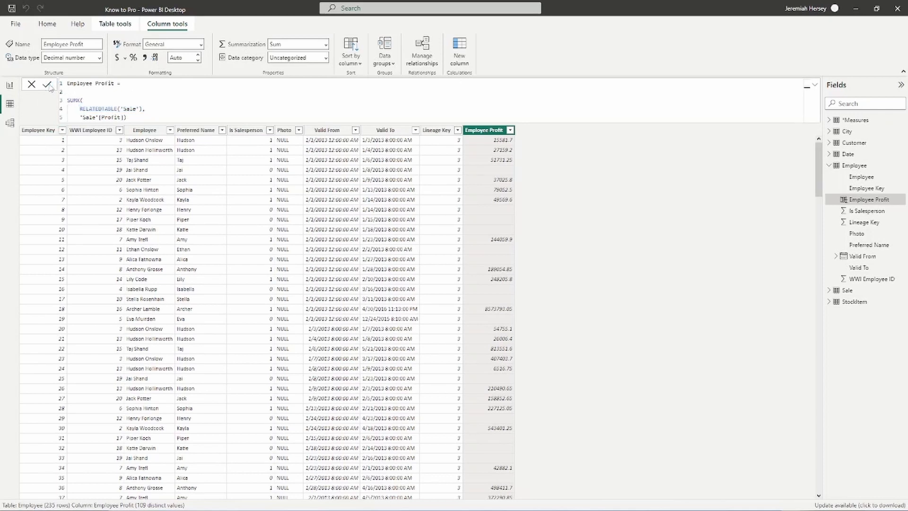